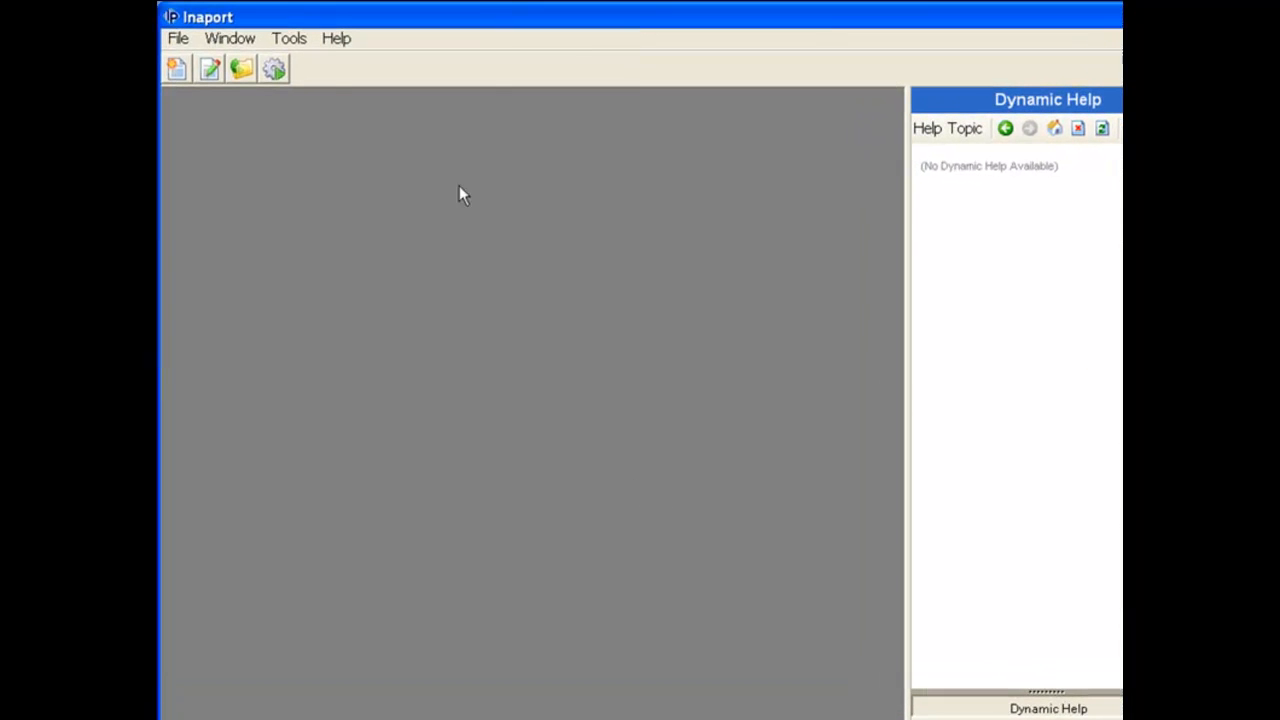
# - Open the Tools menu to reach Inaport's tools and utilities
pyautogui.click(289, 38)
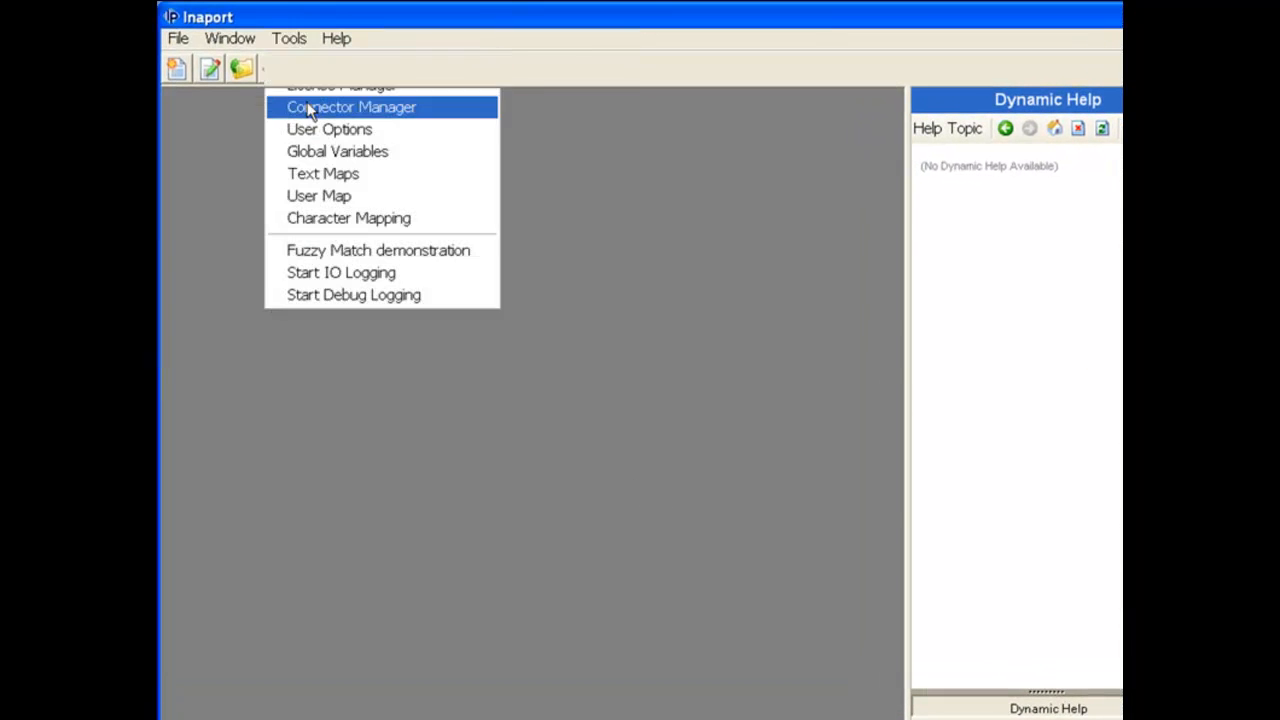
# - Open the Connector Manager, then narrow its window and move it left
pyautogui.click(309, 106)
pyautogui.moveTo(1055, 322); pyautogui.dragTo(895, 298)
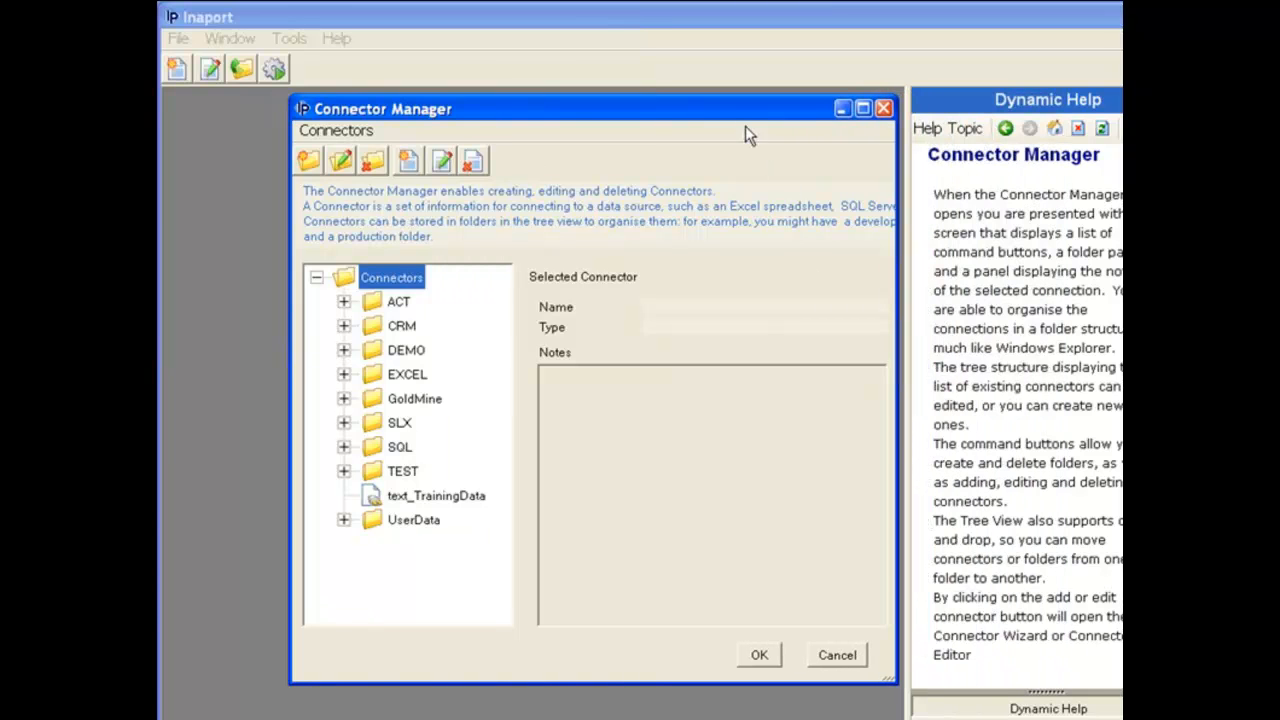
pyautogui.moveTo(734, 110); pyautogui.dragTo(652, 110)
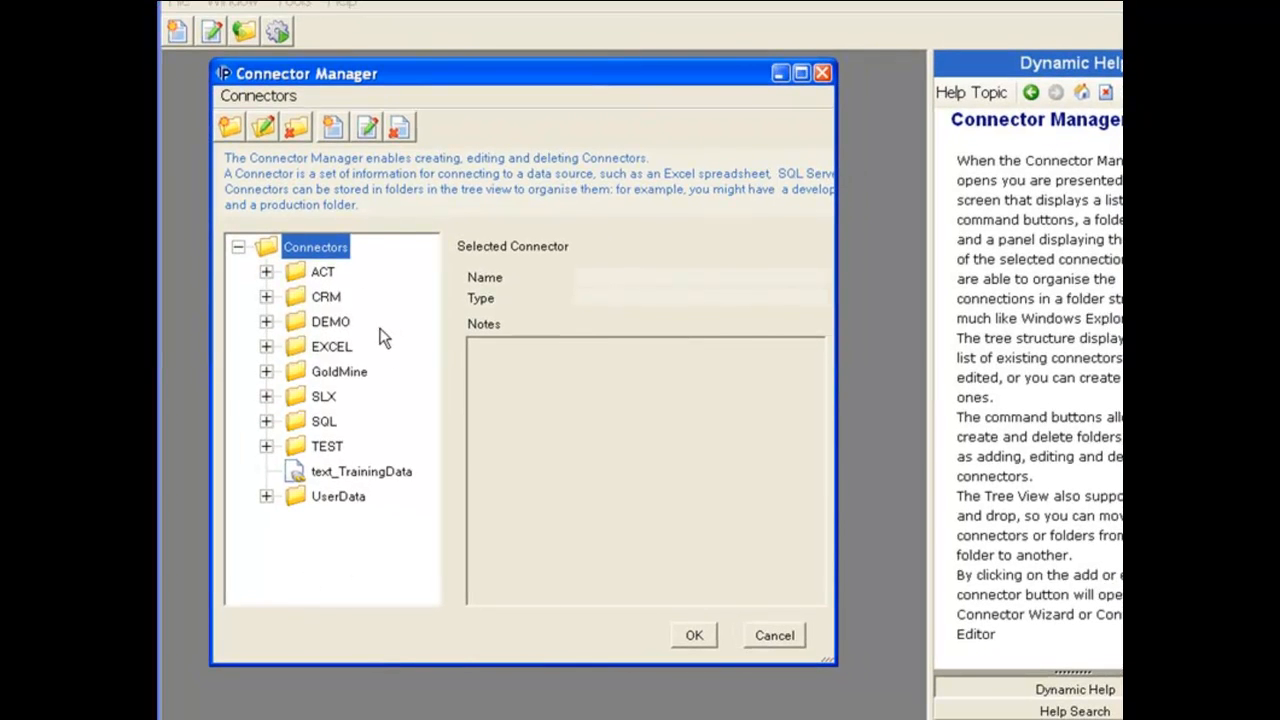
# - Expand the DEMO folder, review the demo_act7 connector's notes, then select DEMO
pyautogui.click(266, 321)
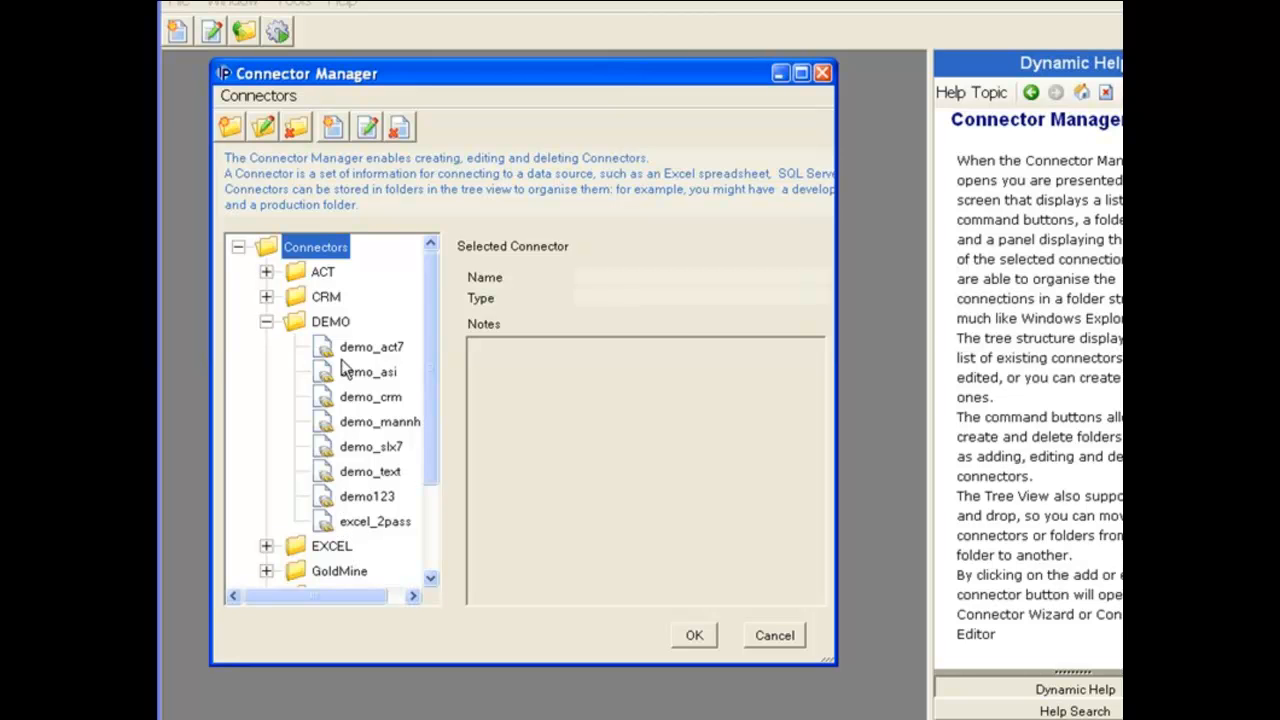
pyautogui.click(341, 345)
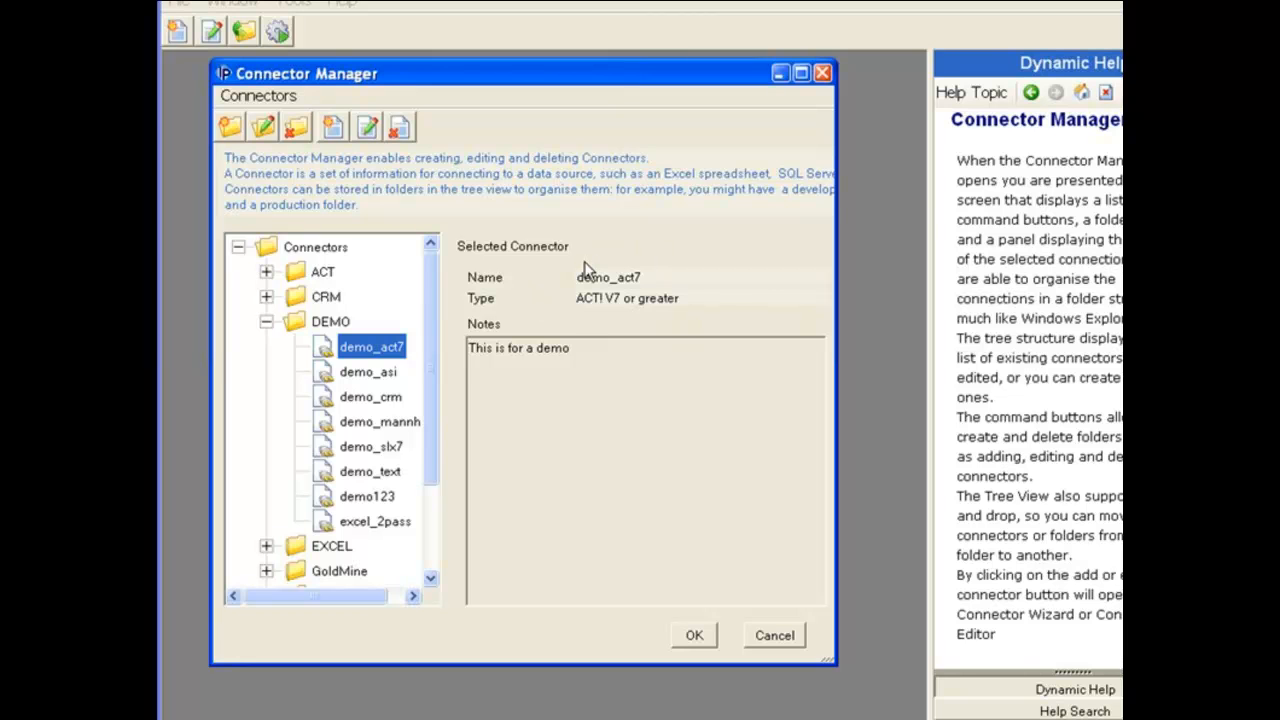
pyautogui.moveTo(578, 348); pyautogui.dragTo(440, 346)
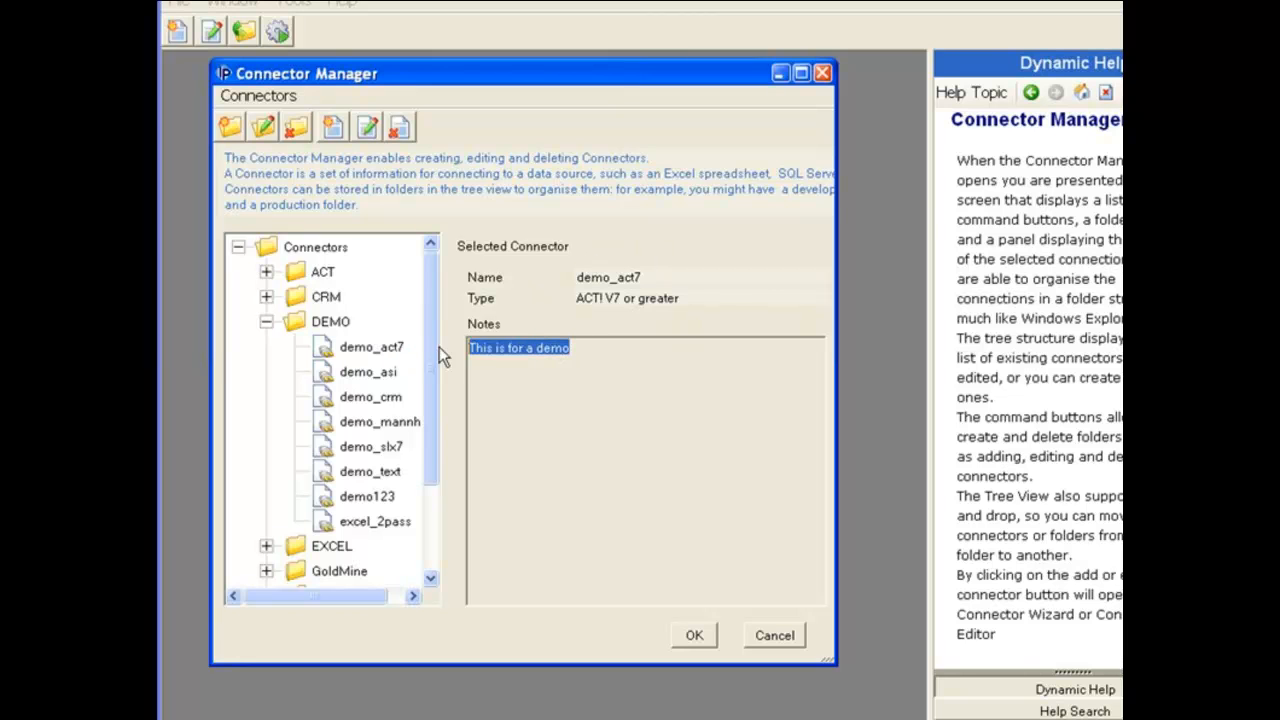
pyautogui.click(348, 322)
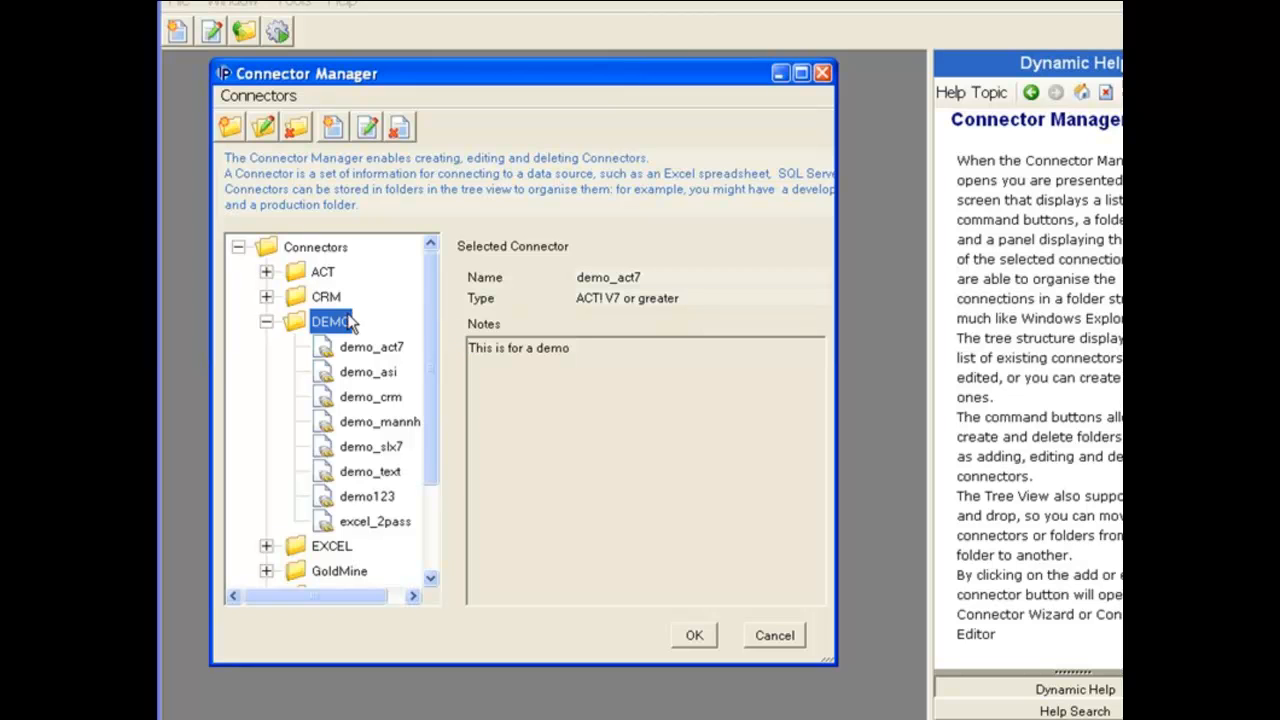
# - Create connector demo_gm7 of type 'GoldMine Ver 7.x, 8.x on SQL Server' and confirm
pyautogui.click(333, 128)
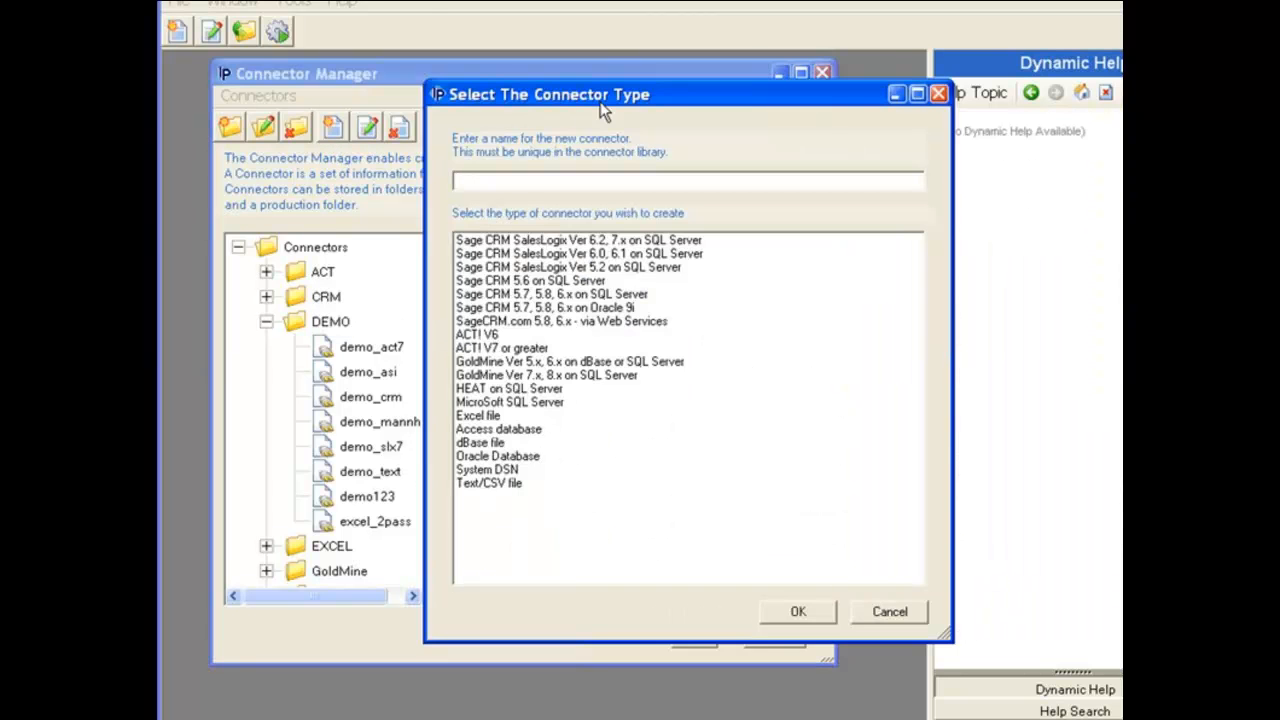
pyautogui.moveTo(621, 104); pyautogui.dragTo(508, 119)
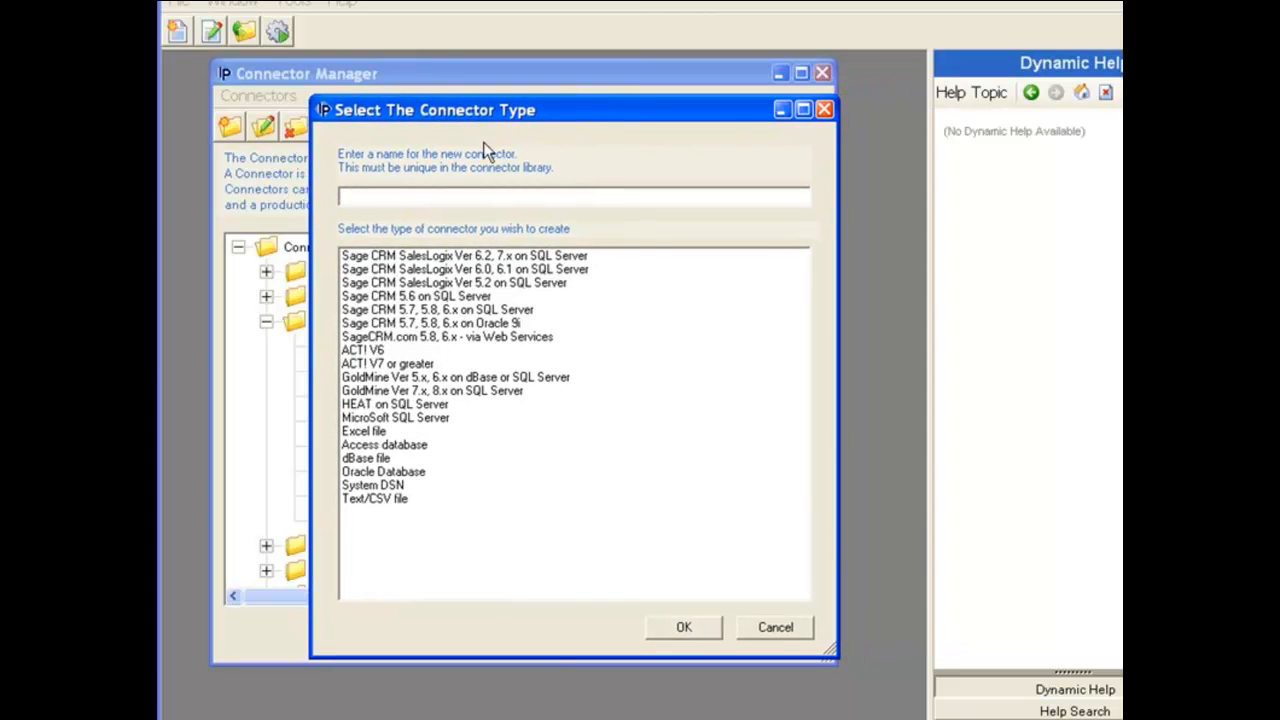
pyautogui.write('demo_gm7')
pyautogui.click(452, 391)
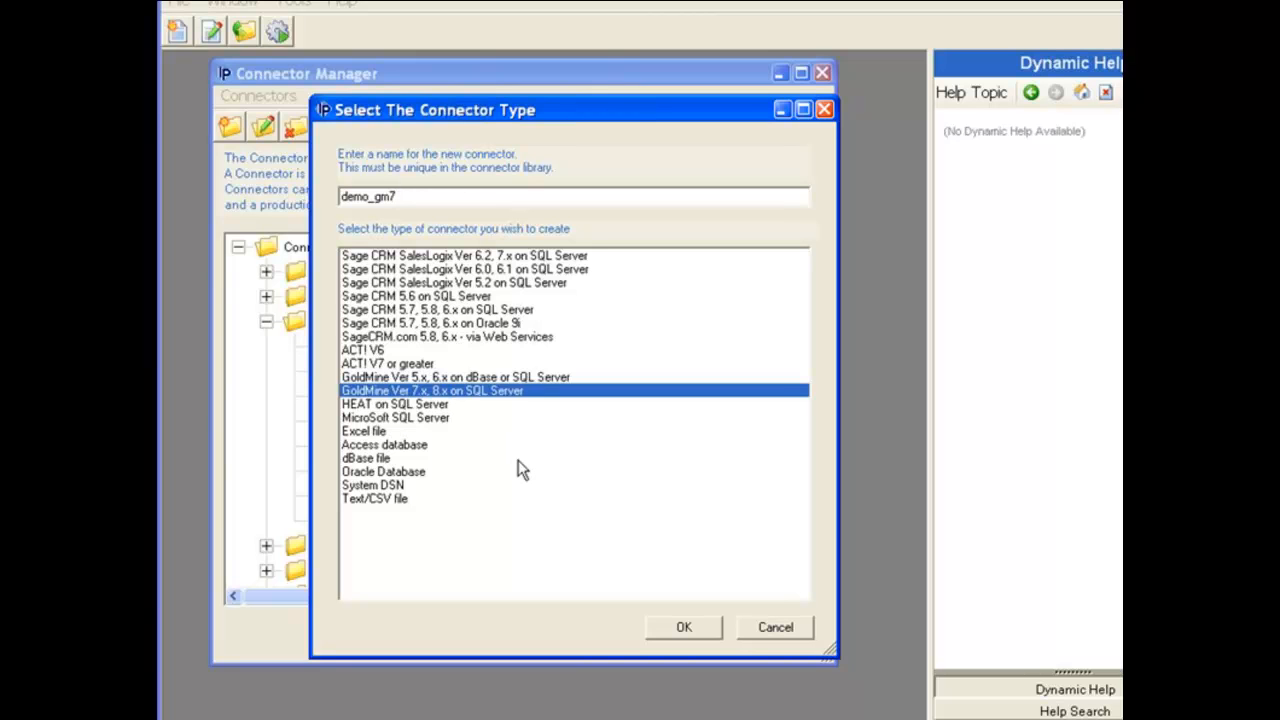
pyautogui.click(688, 626)
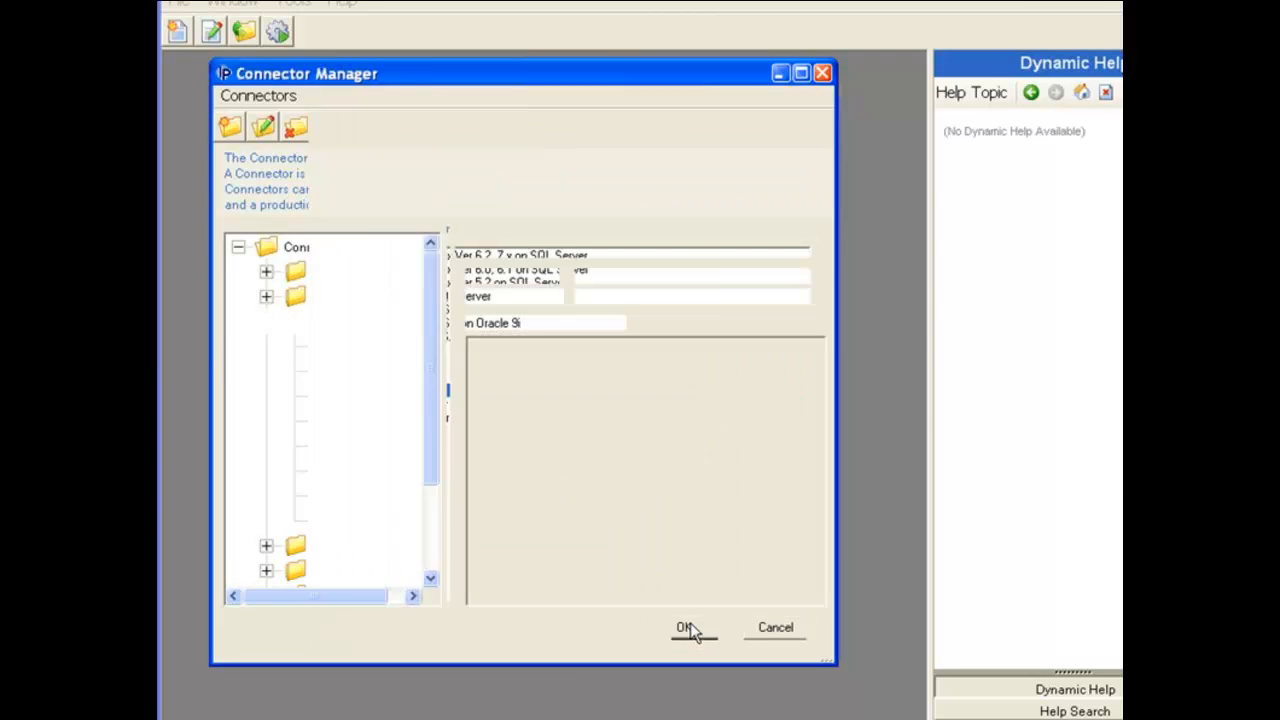
# - Enter SQL server olympus with the SQL user and password, then fetch its databases
pyautogui.moveTo(718, 44); pyautogui.dragTo(603, 62)
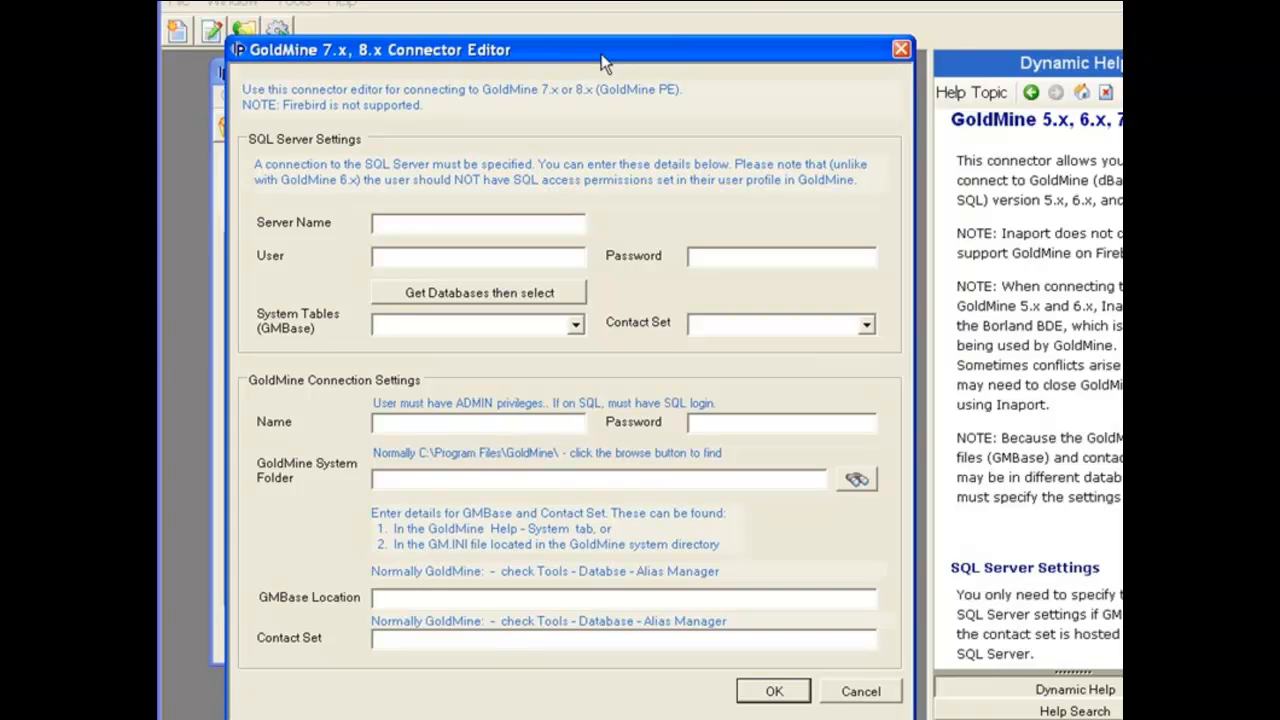
pyautogui.click(468, 225)
pyautogui.write('olympus')
pyautogui.click(438, 254)
pyautogui.write('sa')
pyautogui.click(728, 258)
pyautogui.write('sa')
pyautogui.click(476, 288)
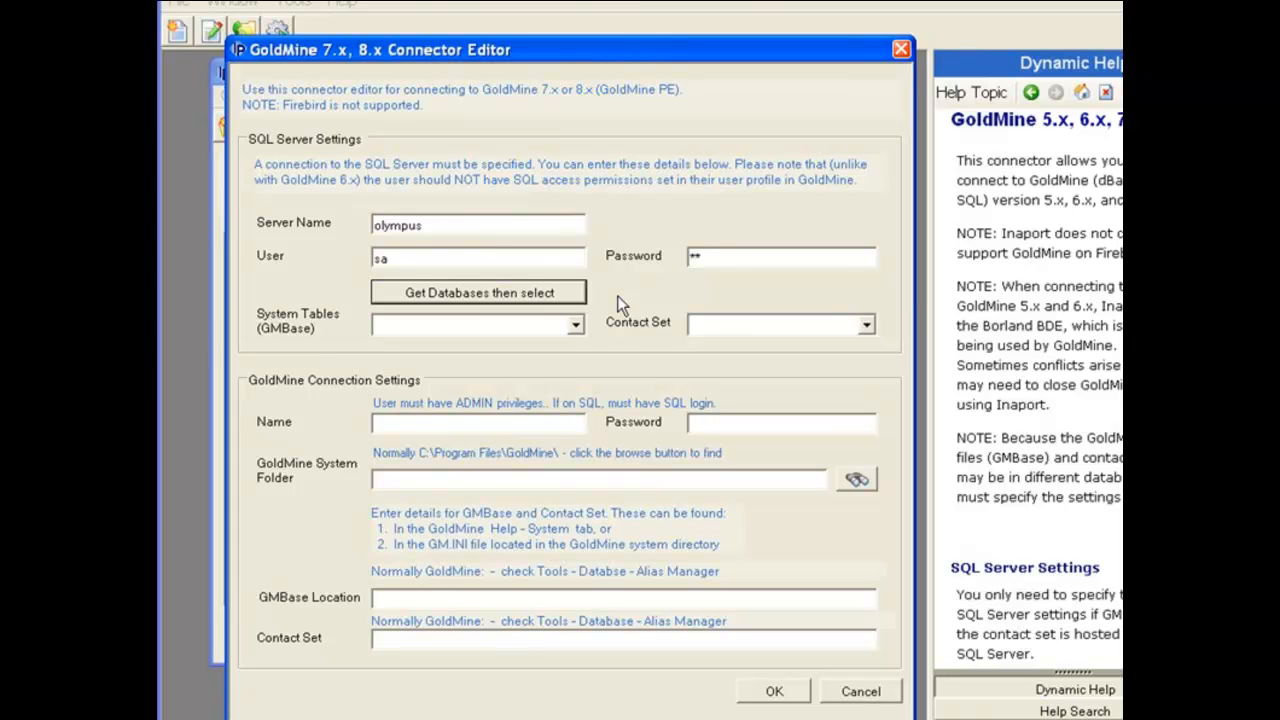
# - Choose the GoldMine database for both the system tables and the contact set
pyautogui.click(576, 325)
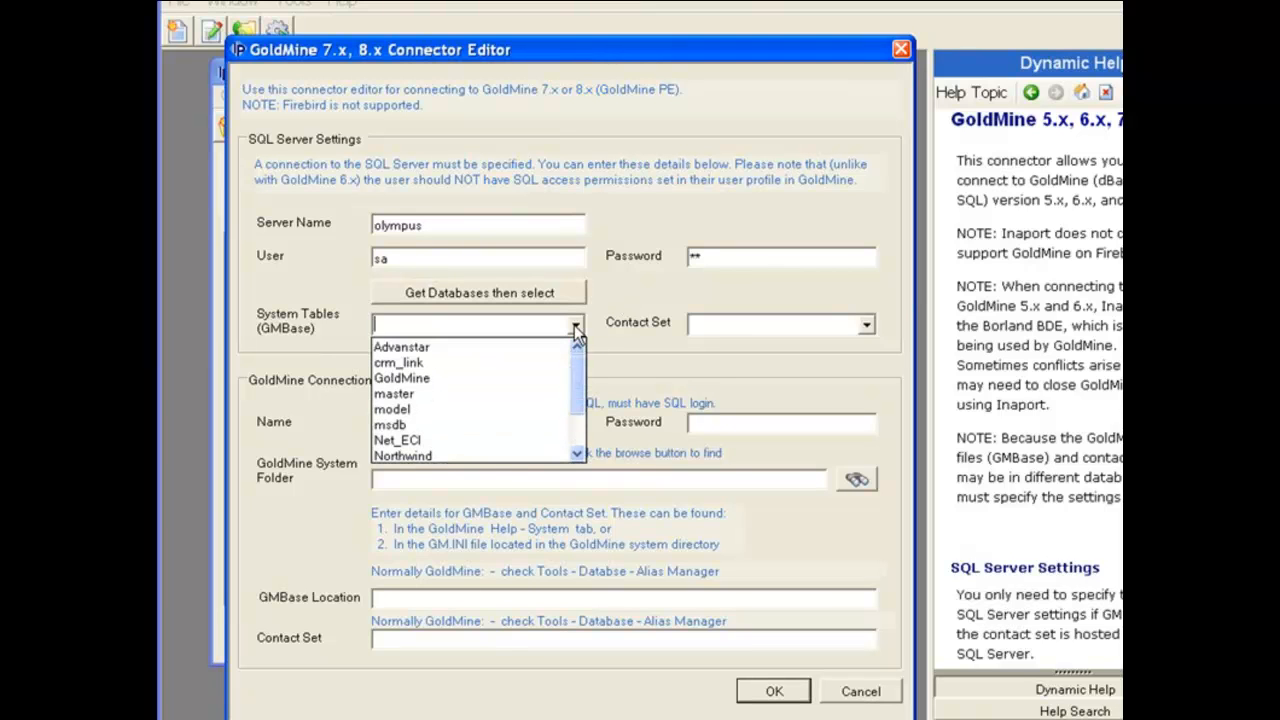
pyautogui.click(526, 375)
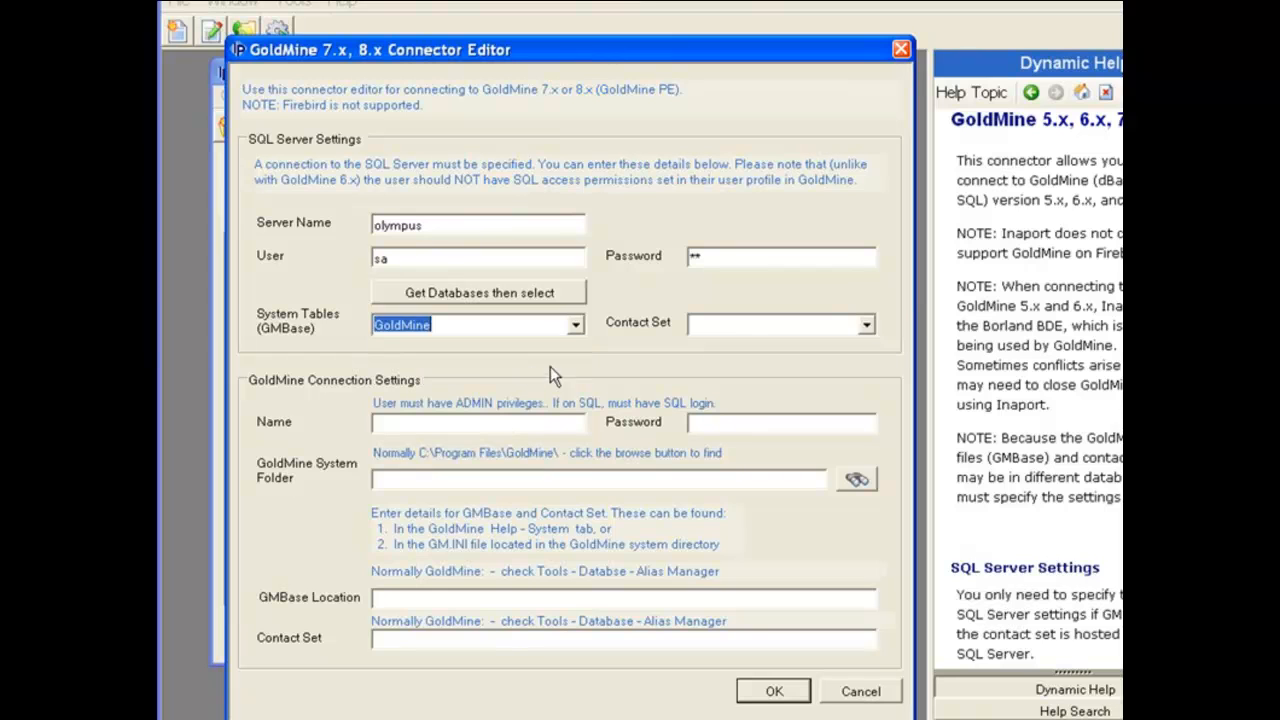
pyautogui.click(867, 325)
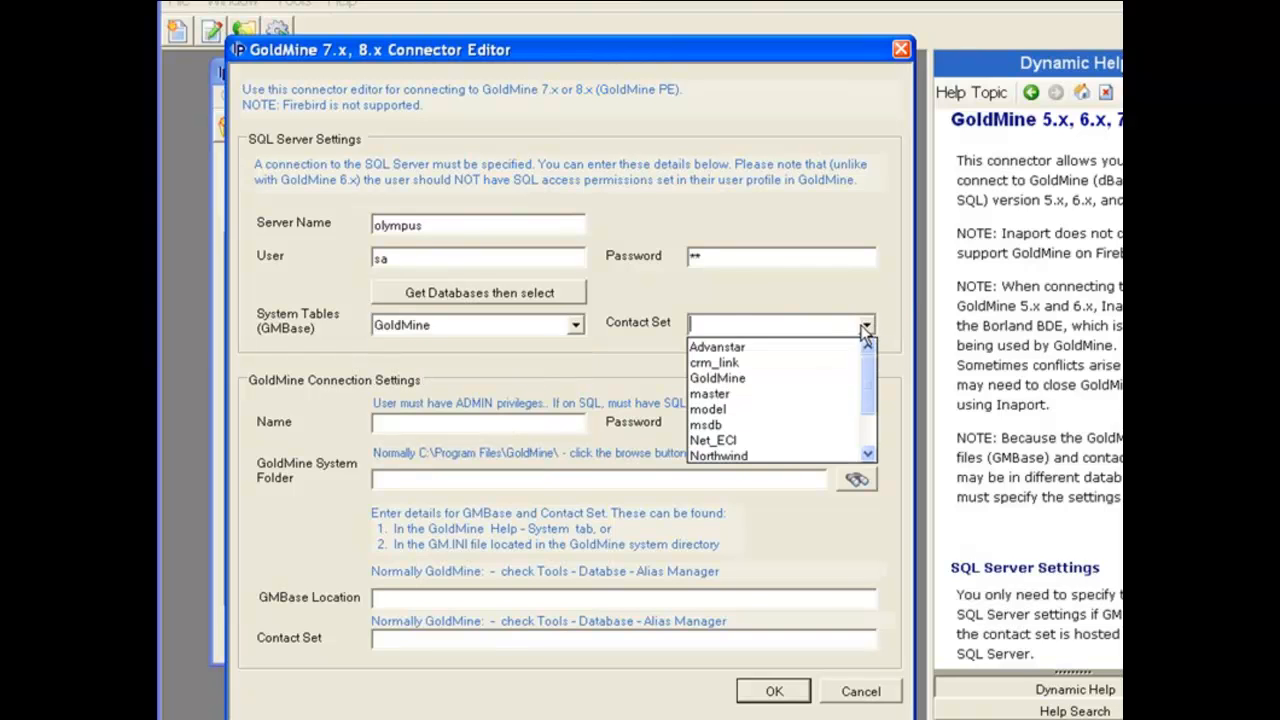
pyautogui.click(821, 376)
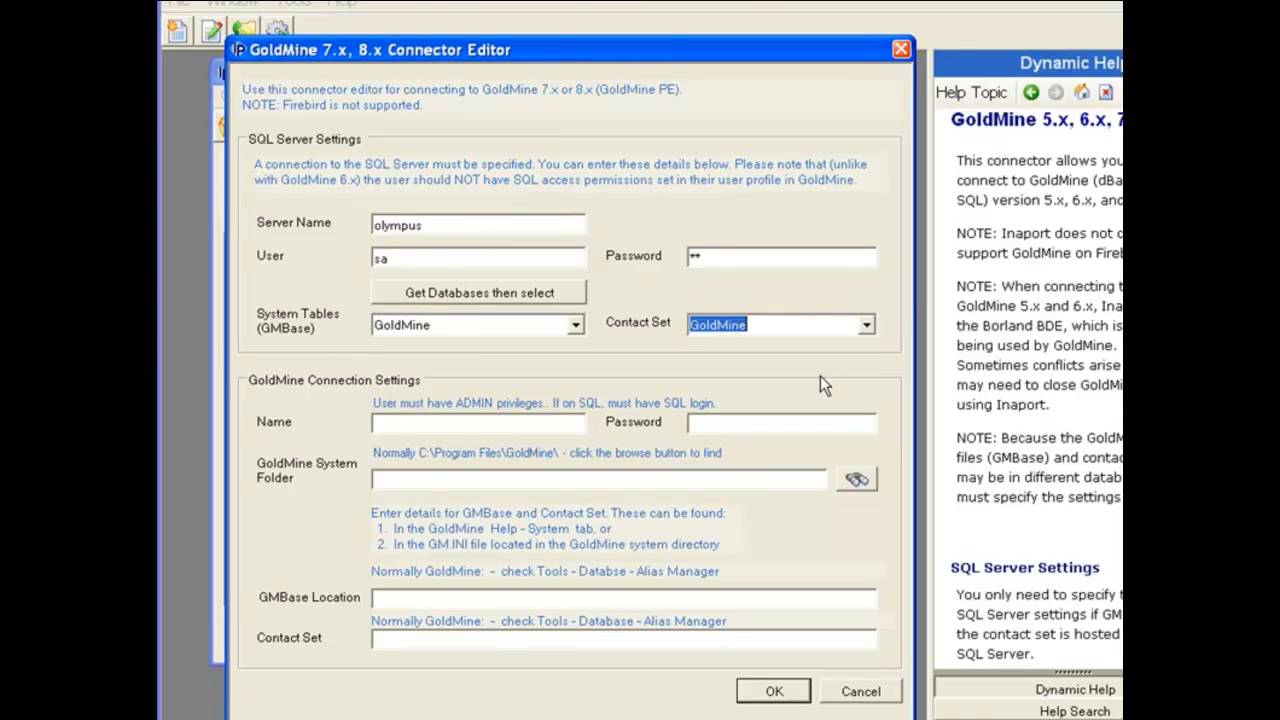
pyautogui.click(455, 426)
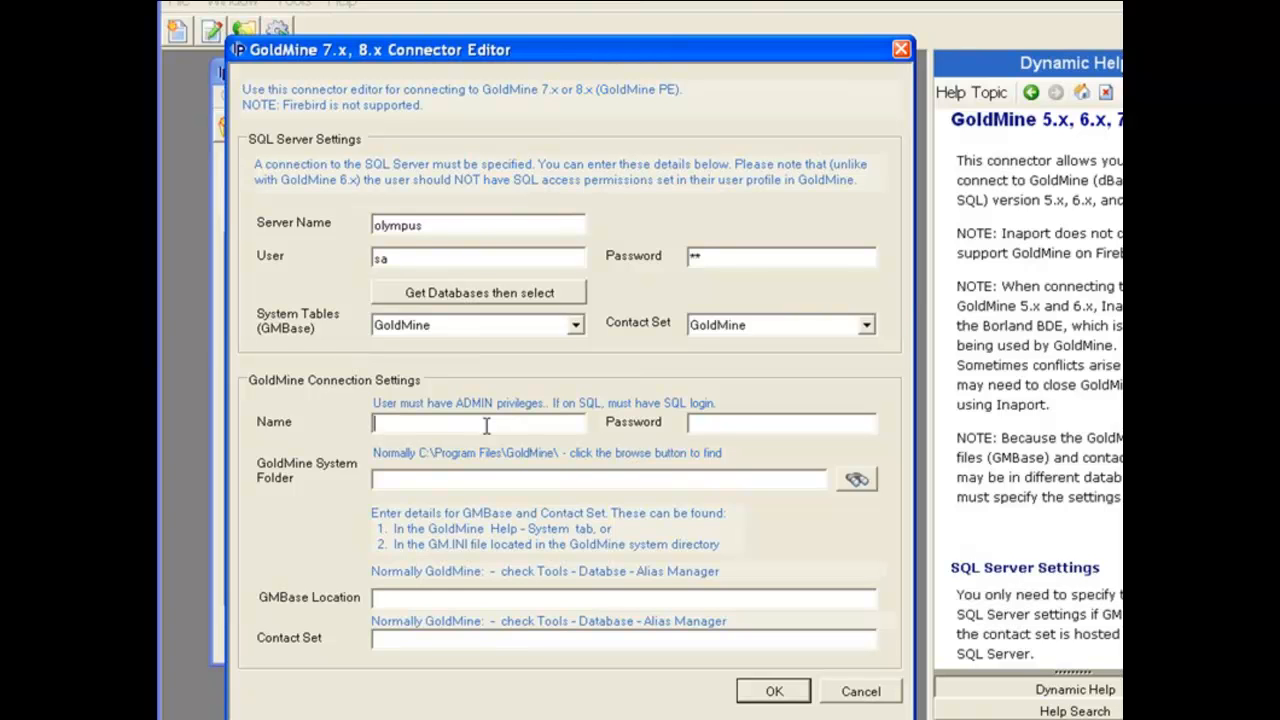
# - Enter the GoldMine admin user's name and password in the GoldMine login fields
pyautogui.write('david')
pyautogui.click(702, 420)
pyautogui.write('*****')
# - Browse to C:\Program Files\GoldMine and pick gmw6.exe as the GoldMine system folder
pyautogui.click(853, 479)
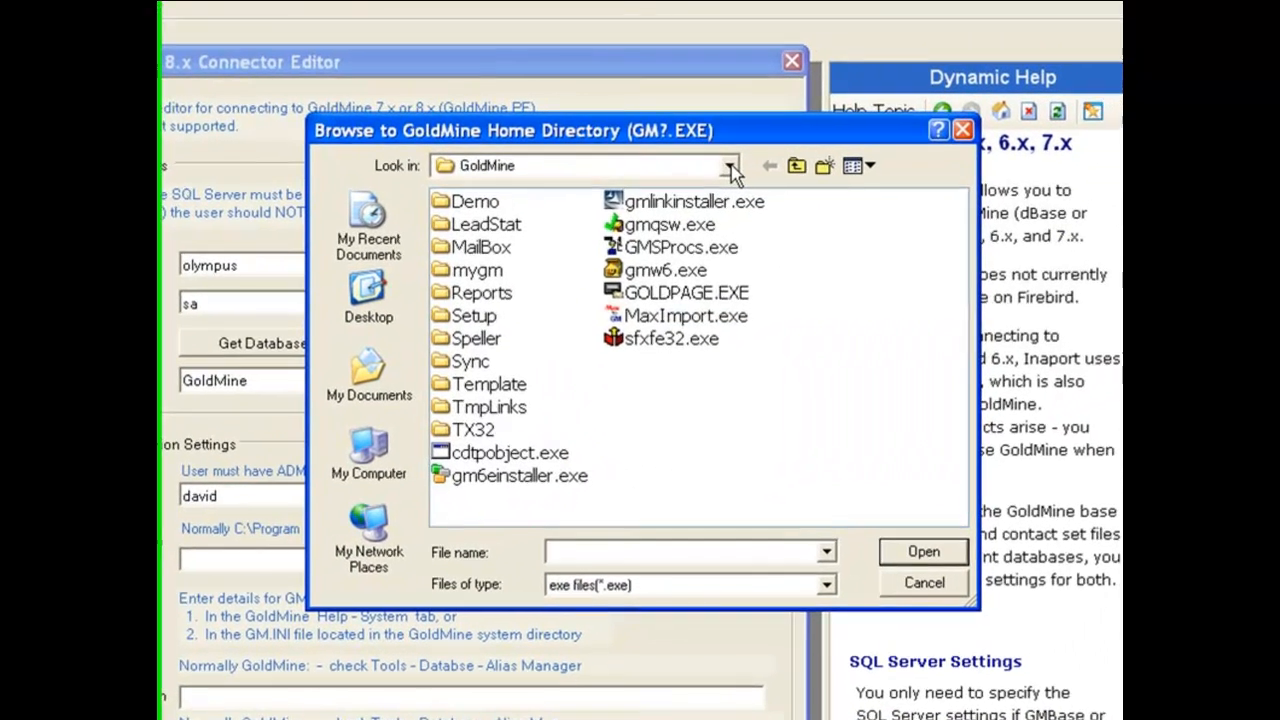
pyautogui.click(809, 149)
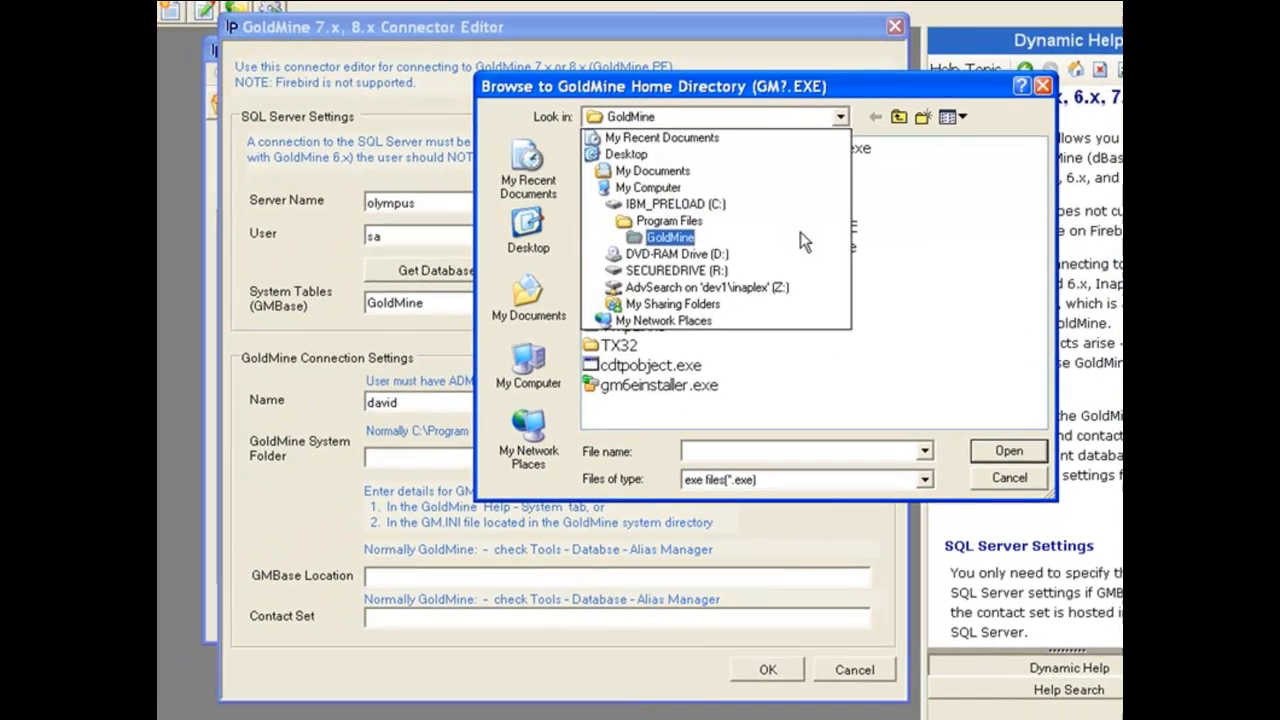
pyautogui.click(808, 238)
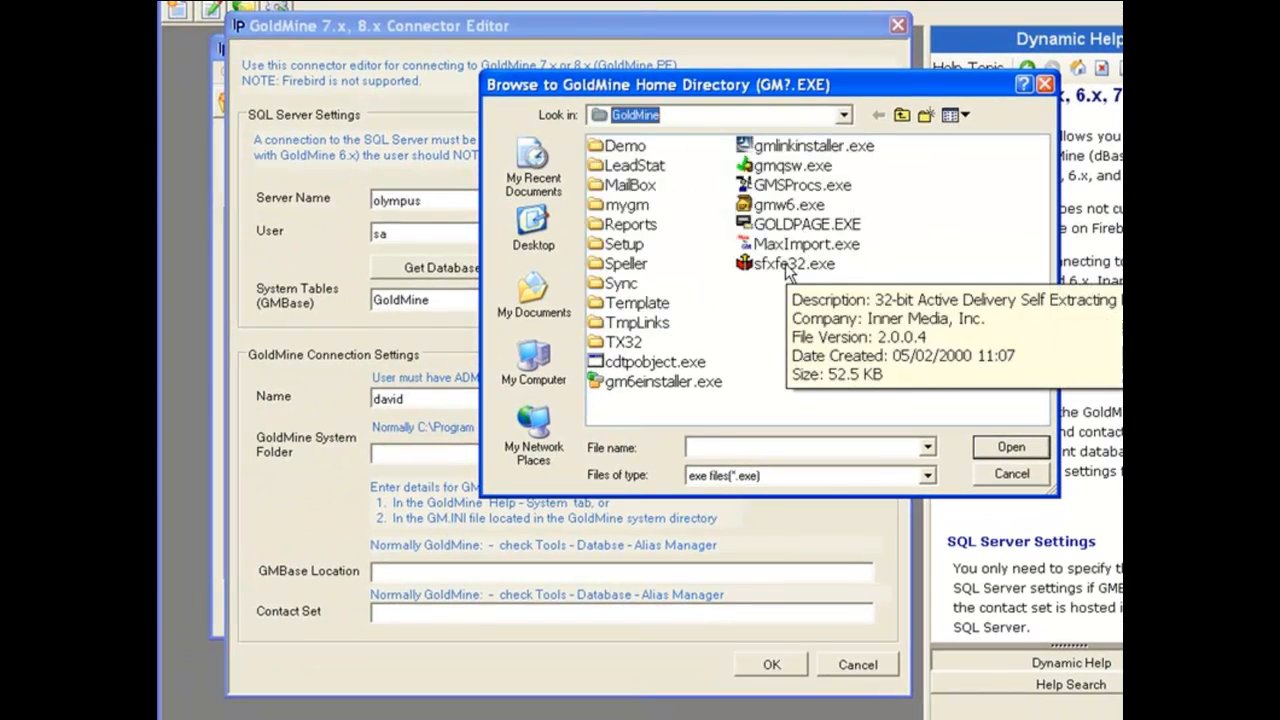
pyautogui.doubleClick(789, 204)
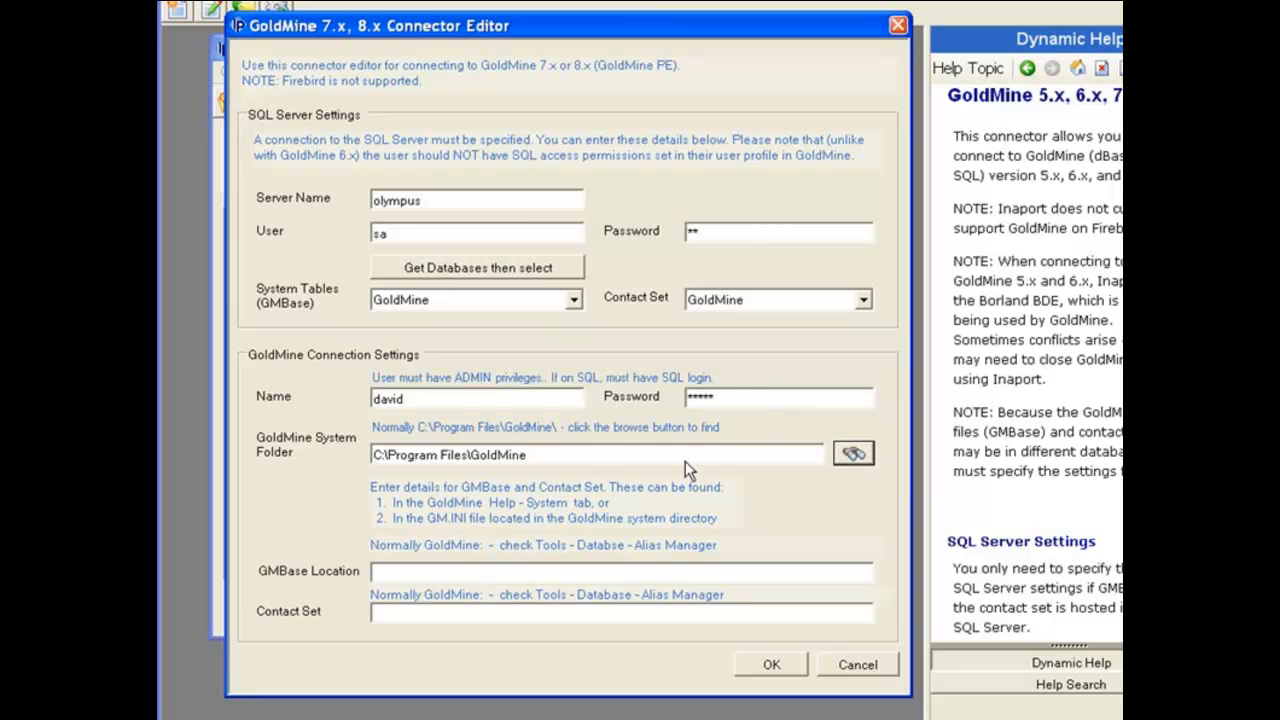
pyautogui.click(558, 458)
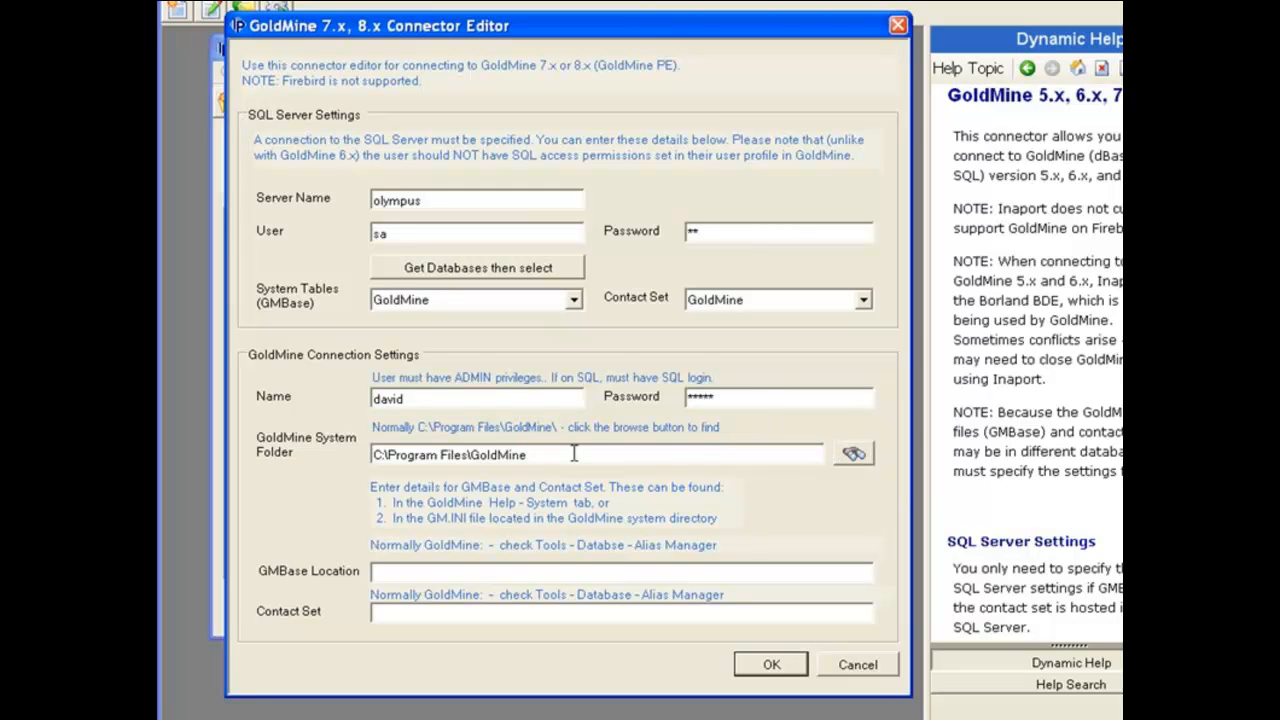
# - Enter 'GoldMine:' as GMBase location and 'GoldMine' as contact set, then save demo_gm7
pyautogui.click(409, 572)
pyautogui.write('GoldMine:')
pyautogui.click(393, 613)
pyautogui.write('GoldMine')
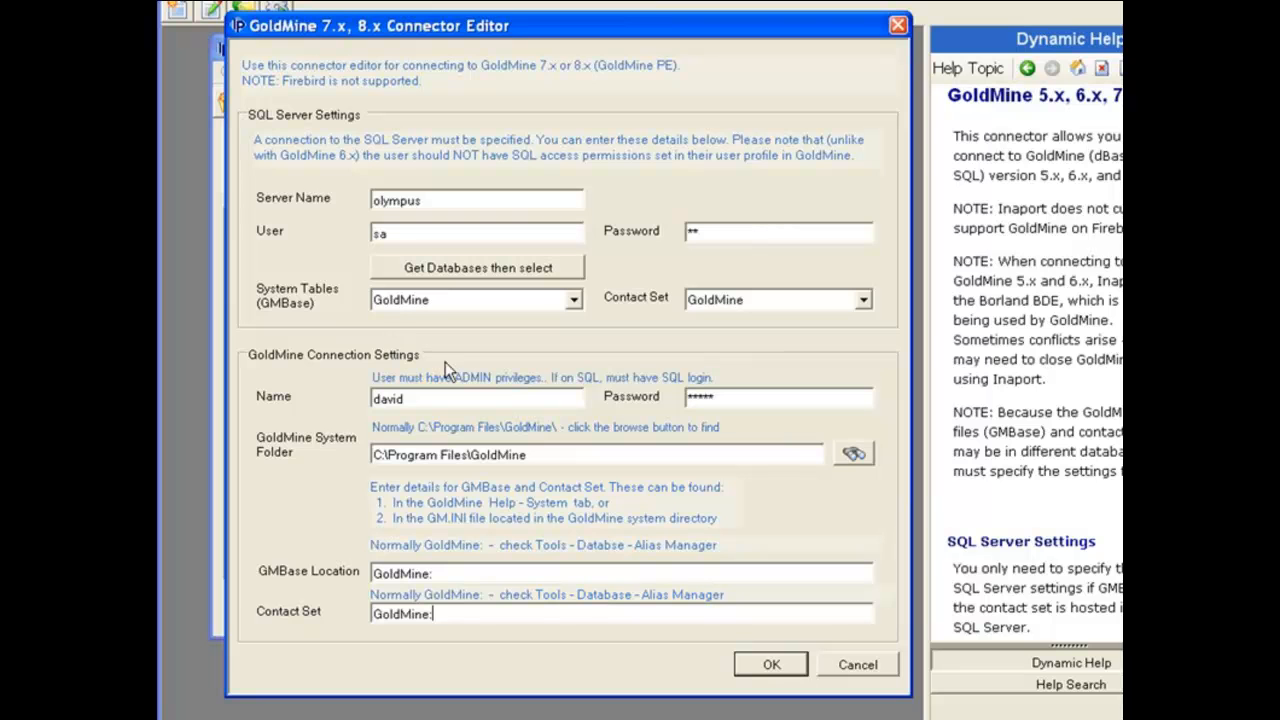
pyautogui.click(772, 666)
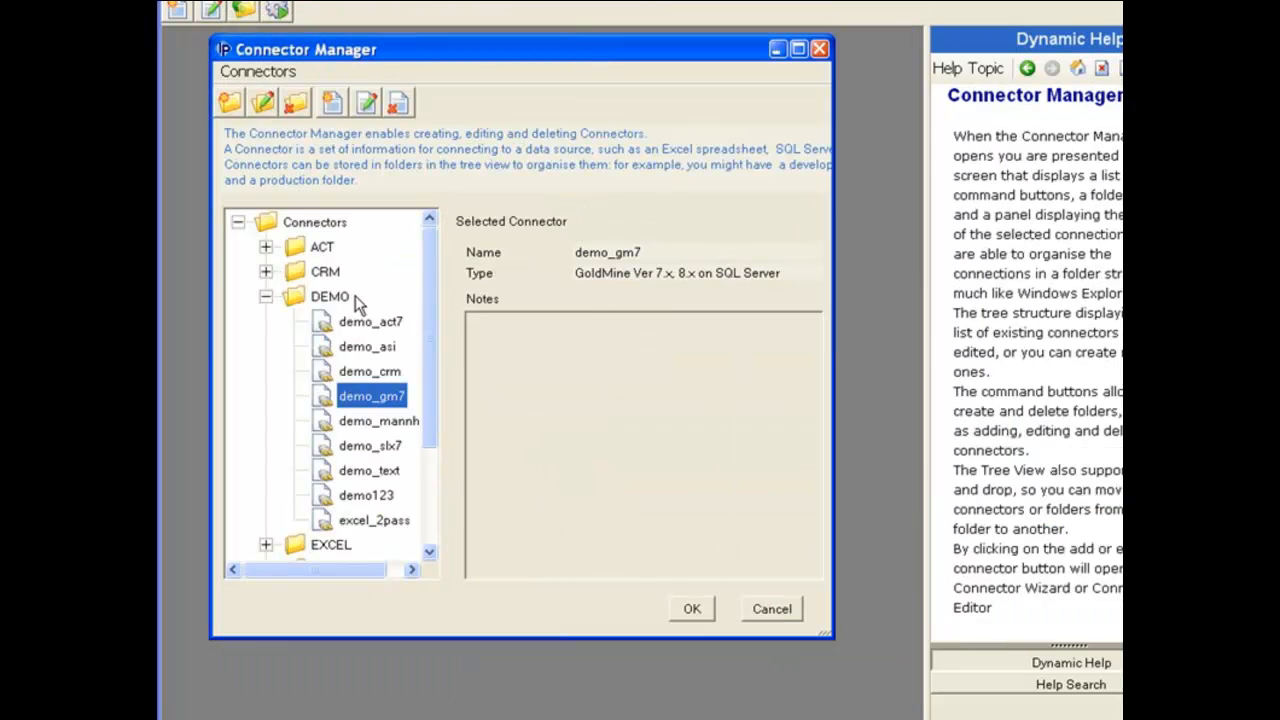